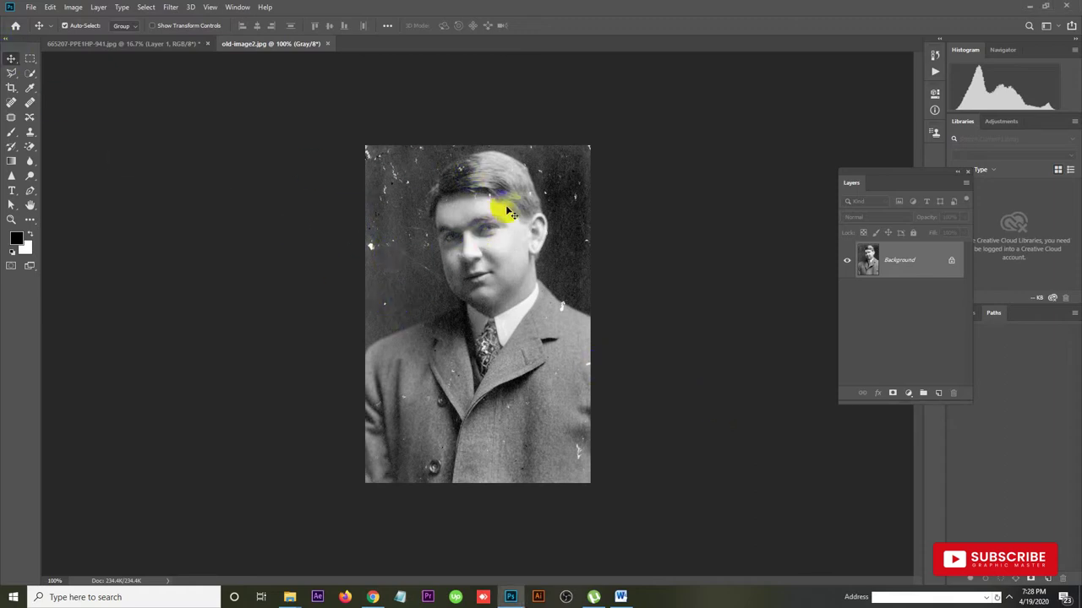
pyautogui.click(575, 328)
pyautogui.click(514, 258)
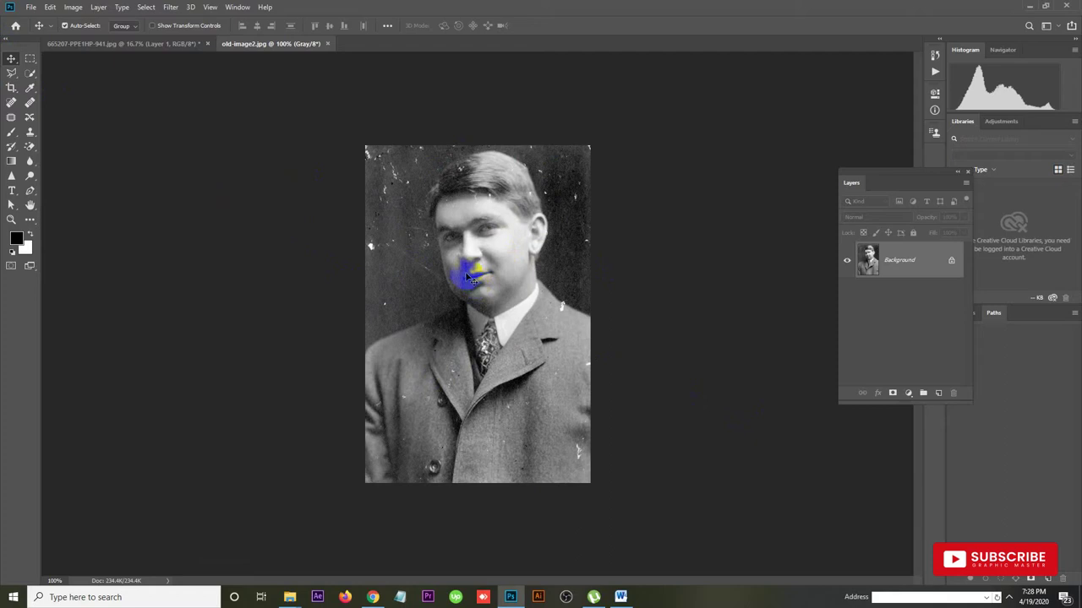
# With the Clone Stamp tool and a much smaller brush, clone clean backdrop over the specks left of the man's head.
pyautogui.click(30, 134)
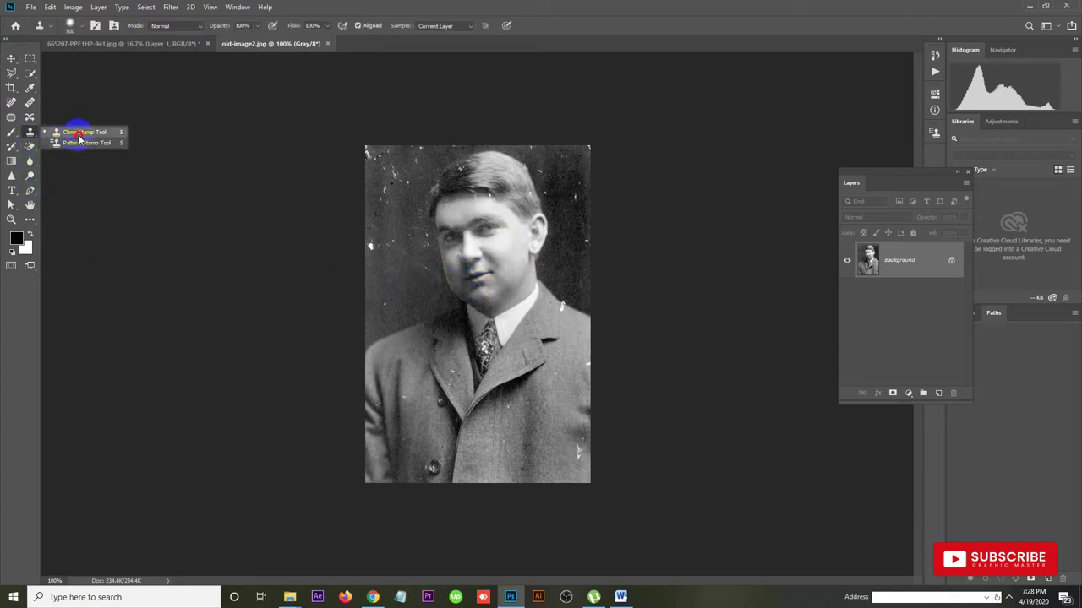
pyautogui.click(74, 132)
pyautogui.press('[')
pyautogui.press('[')
pyautogui.press('[')
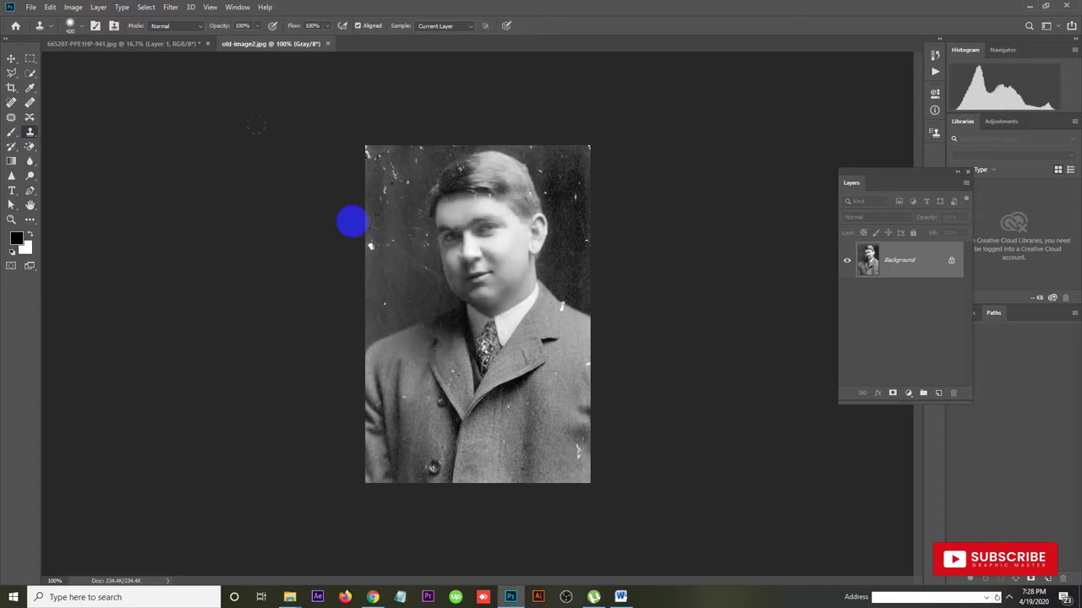
pyautogui.moveTo(358, 223)
pyautogui.mouseDown()
pyautogui.moveTo(391, 256)
pyautogui.moveTo(395, 289)
pyautogui.mouseUp()
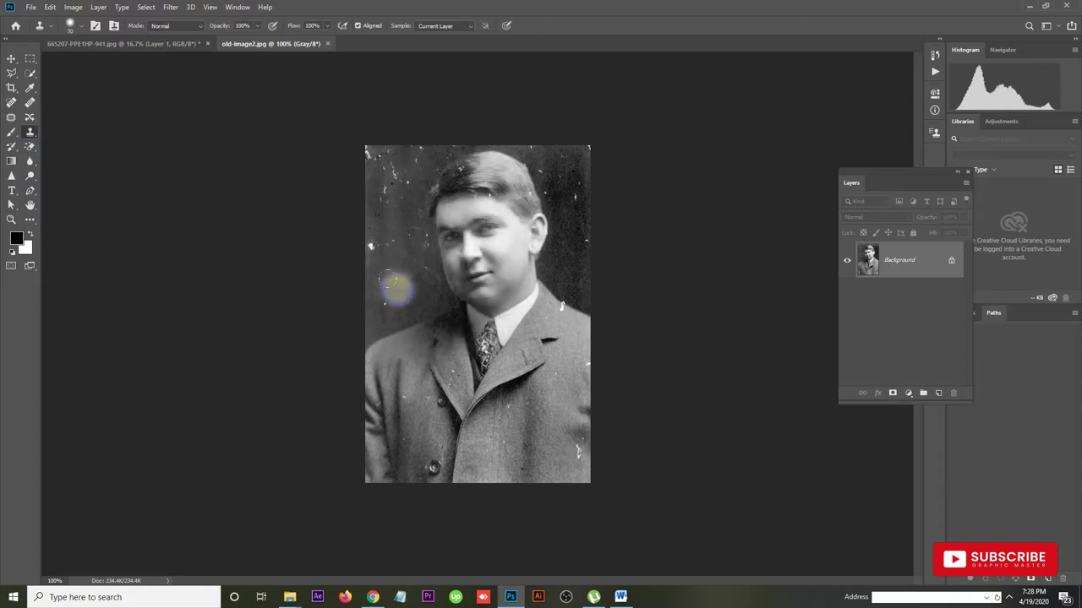
pyautogui.click(396, 289)
pyautogui.moveTo(396, 289)
pyautogui.mouseDown()
pyautogui.moveTo(372, 240)
pyautogui.moveTo(387, 269)
pyautogui.moveTo(389, 243)
pyautogui.moveTo(403, 278)
pyautogui.moveTo(402, 251)
pyautogui.moveTo(408, 275)
pyautogui.moveTo(420, 265)
pyautogui.moveTo(429, 284)
pyautogui.moveTo(411, 274)
pyautogui.moveTo(419, 240)
pyautogui.moveTo(412, 258)
pyautogui.moveTo(400, 232)
pyautogui.moveTo(399, 244)
pyautogui.moveTo(386, 222)
pyautogui.moveTo(372, 225)
pyautogui.moveTo(388, 225)
pyautogui.moveTo(381, 183)
pyautogui.moveTo(388, 217)
pyautogui.moveTo(399, 179)
pyautogui.moveTo(390, 195)
pyautogui.moveTo(389, 173)
pyautogui.moveTo(390, 197)
pyautogui.moveTo(380, 156)
pyautogui.moveTo(386, 167)
pyautogui.moveTo(386, 177)
pyautogui.moveTo(367, 152)
pyautogui.moveTo(375, 171)
pyautogui.moveTo(364, 146)
pyautogui.moveTo(374, 163)
pyautogui.moveTo(417, 152)
pyautogui.moveTo(398, 200)
pyautogui.moveTo(419, 251)
pyautogui.mouseUp()
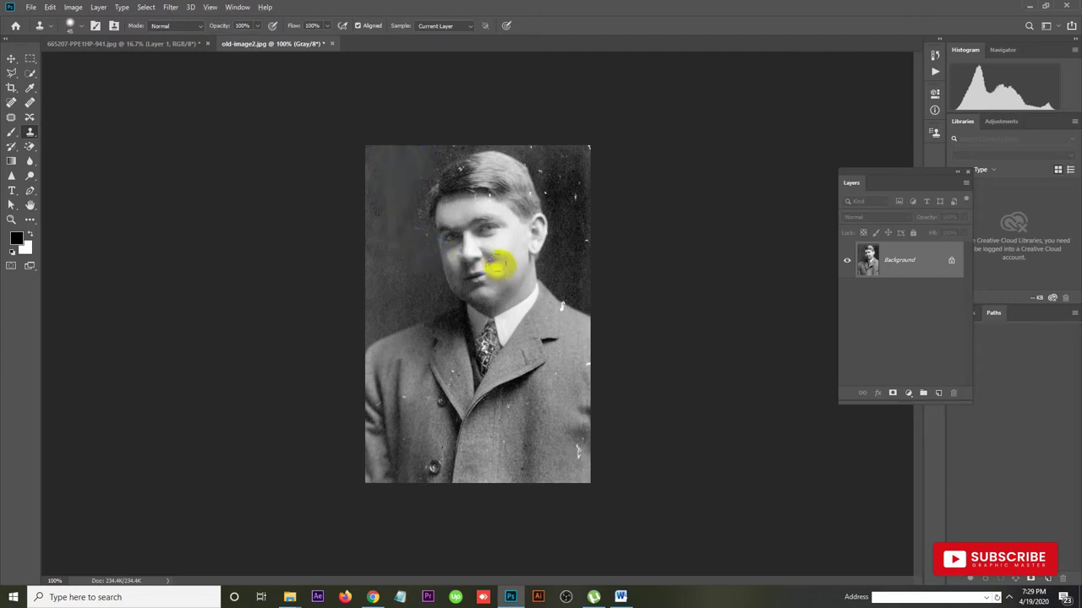
# Clone clean dark backdrop over the white specks and scratches in the background right of the man's head.
pyautogui.keyDown('alt'); pyautogui.click(584, 211); pyautogui.keyUp('alt')
pyautogui.moveTo(578, 214)
pyautogui.mouseDown()
pyautogui.moveTo(589, 149)
pyautogui.moveTo(598, 201)
pyautogui.moveTo(582, 224)
pyautogui.moveTo(585, 263)
pyautogui.moveTo(561, 204)
pyautogui.moveTo(548, 194)
pyautogui.moveTo(573, 225)
pyautogui.moveTo(549, 198)
pyautogui.mouseUp()
pyautogui.scroll(1, 549, 198)
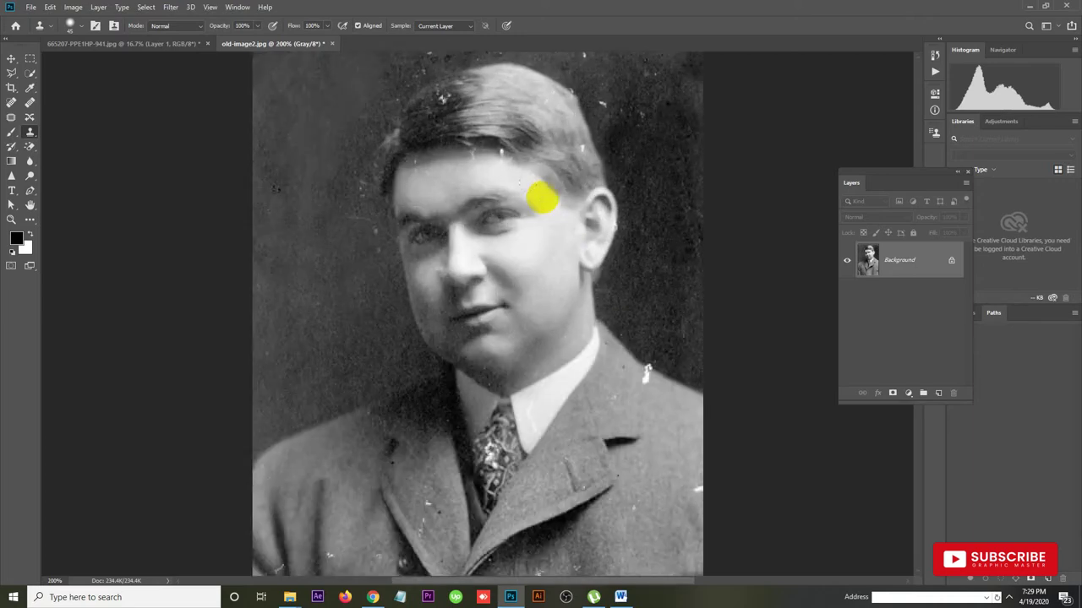
pyautogui.moveTo(585, 143)
pyautogui.mouseDown()
pyautogui.moveTo(583, 125)
pyautogui.moveTo(616, 123)
pyautogui.moveTo(628, 143)
pyautogui.moveTo(639, 111)
pyautogui.moveTo(630, 124)
pyautogui.moveTo(611, 102)
pyautogui.moveTo(622, 82)
pyautogui.moveTo(617, 96)
pyautogui.moveTo(596, 86)
pyautogui.moveTo(572, 42)
pyautogui.moveTo(408, 84)
pyautogui.moveTo(398, 75)
pyautogui.moveTo(419, 71)
pyautogui.moveTo(388, 72)
pyautogui.moveTo(422, 53)
pyautogui.moveTo(391, 90)
pyautogui.moveTo(343, 245)
pyautogui.moveTo(350, 225)
pyautogui.moveTo(374, 256)
pyautogui.moveTo(357, 186)
pyautogui.moveTo(357, 216)
pyautogui.mouseUp()
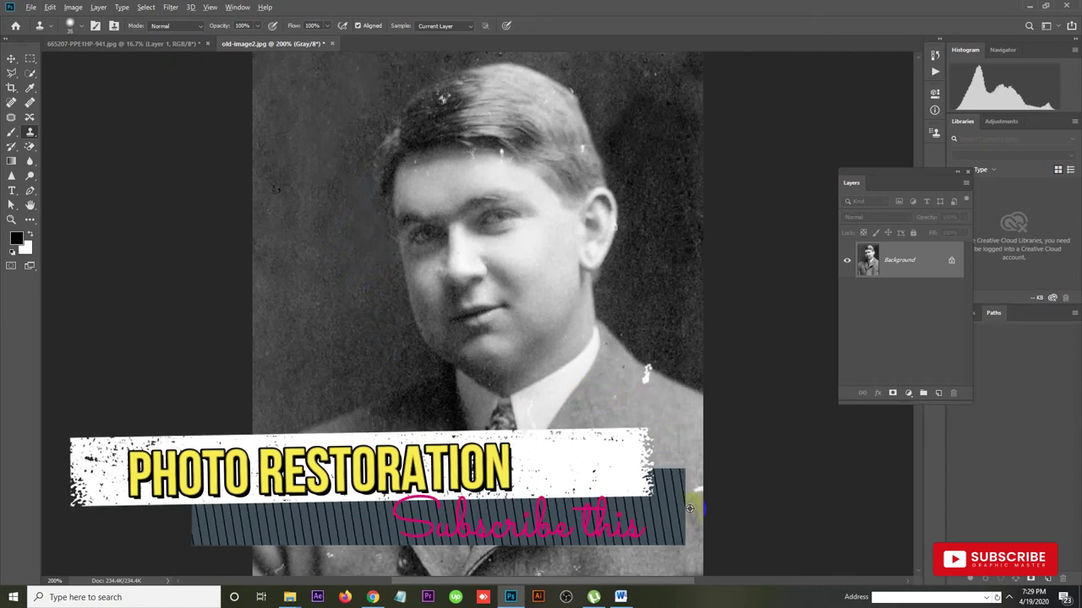
# Clone clean coat fabric over the white scratch near the photo's lower right edge.
pyautogui.moveTo(655, 473); pyautogui.dragTo(647, 360)
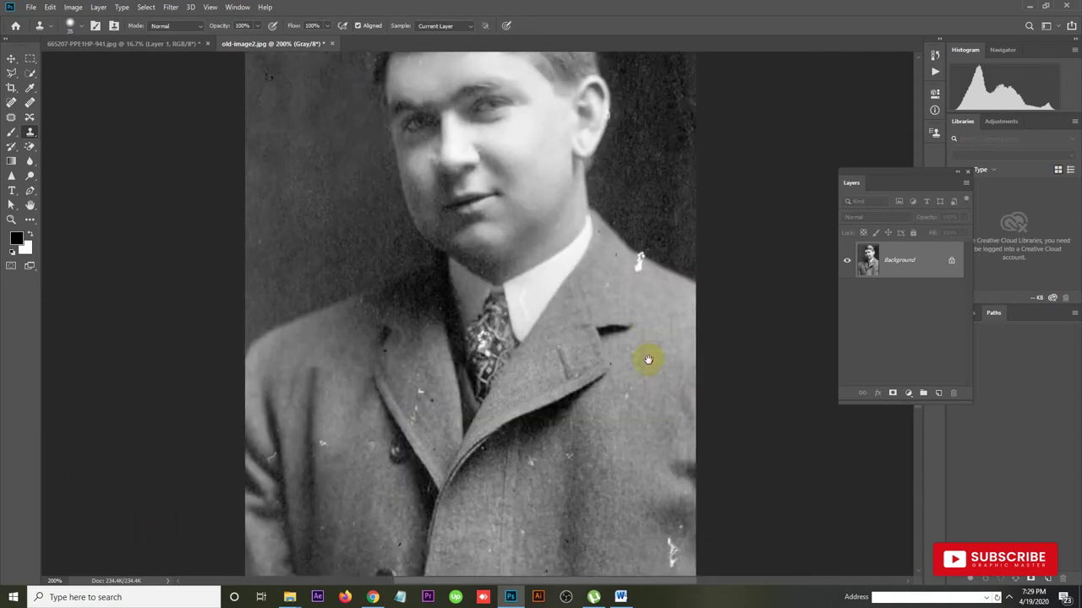
pyautogui.moveTo(643, 530); pyautogui.dragTo(615, 423)
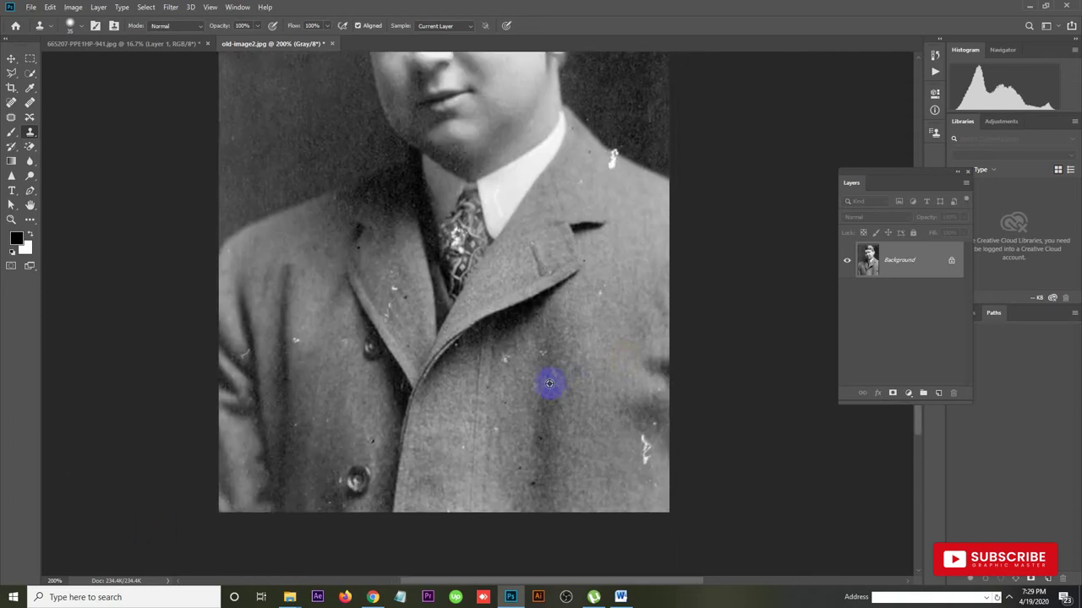
pyautogui.keyDown('alt'); pyautogui.click(533, 406); pyautogui.keyUp('alt')
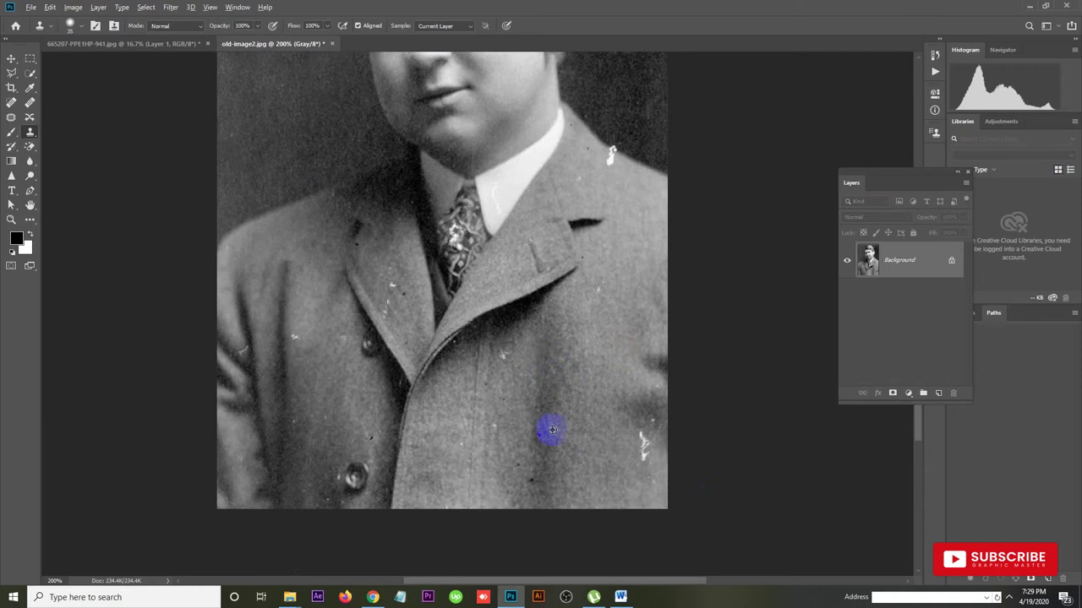
pyautogui.keyDown('alt'); pyautogui.click(632, 445); pyautogui.keyUp('alt')
pyautogui.click(648, 456)
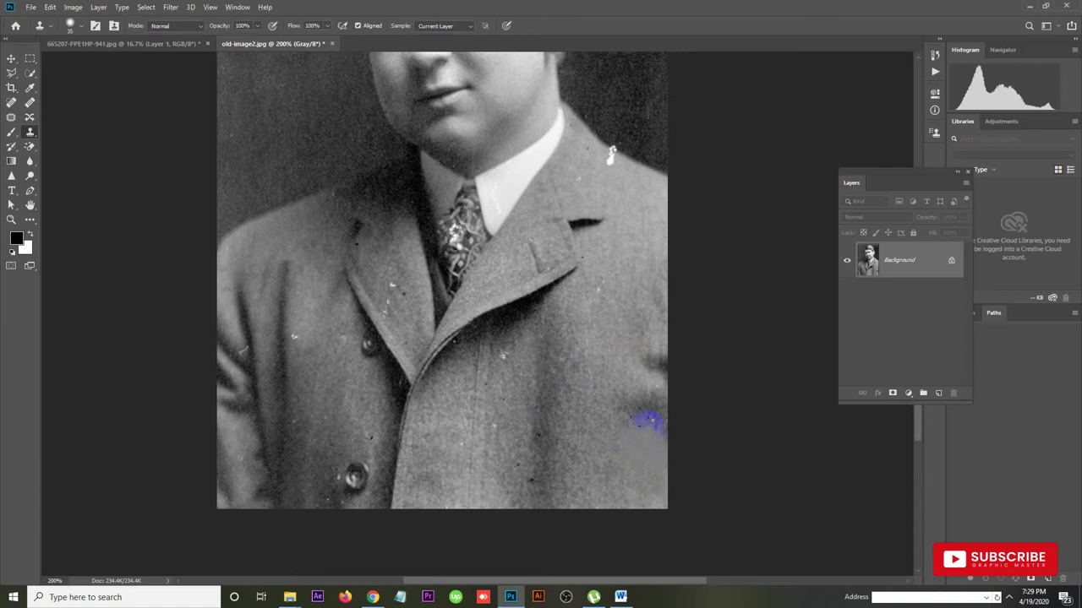
# Clone coat fabric over the light specks on the coat front, left of the upper button.
pyautogui.keyDown('alt'); pyautogui.click(414, 451); pyautogui.keyUp('alt')
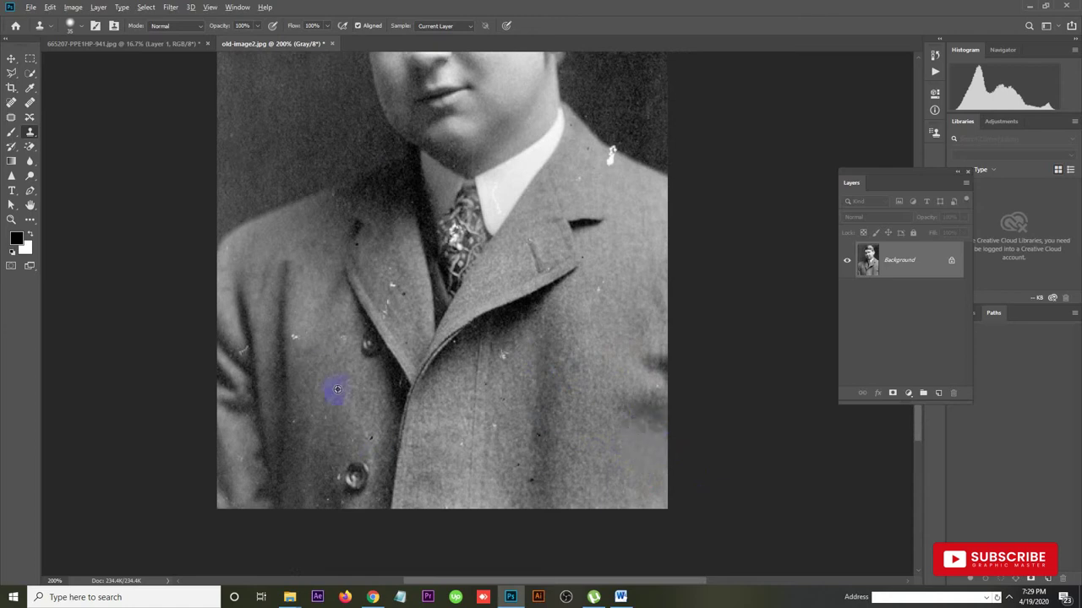
pyautogui.moveTo(286, 336); pyautogui.dragTo(289, 328)
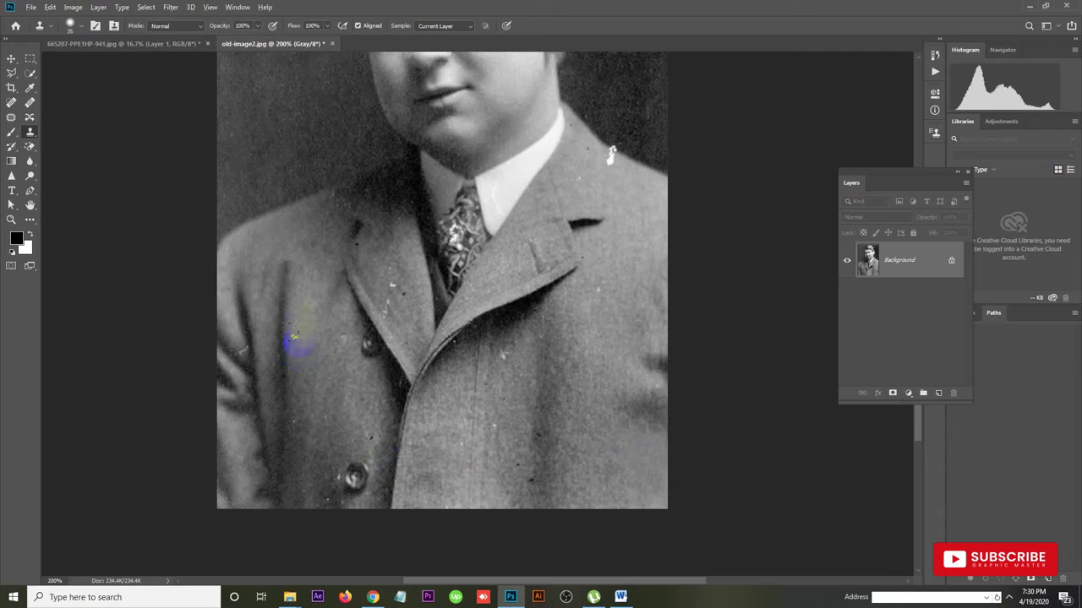
pyautogui.click(445, 351)
pyautogui.click(554, 406)
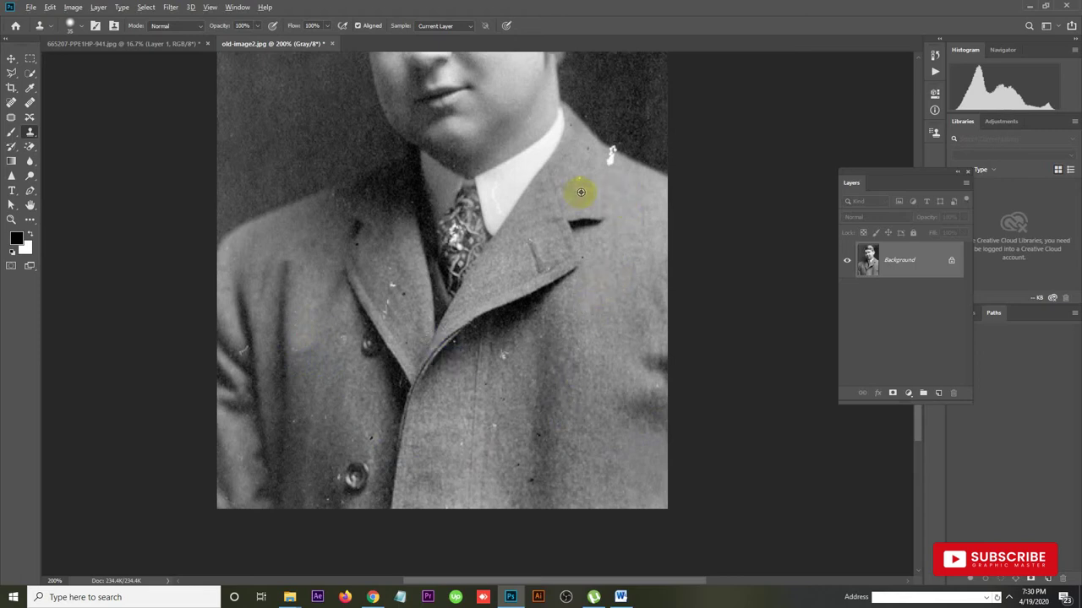
# Clone out the white mark along the shoulder edge right of the collar, using nearby backdrop and coat fabric.
pyautogui.moveTo(597, 240); pyautogui.dragTo(537, 380)
pyautogui.moveTo(547, 336); pyautogui.dragTo(573, 362)
pyautogui.scroll(1, 572, 362)
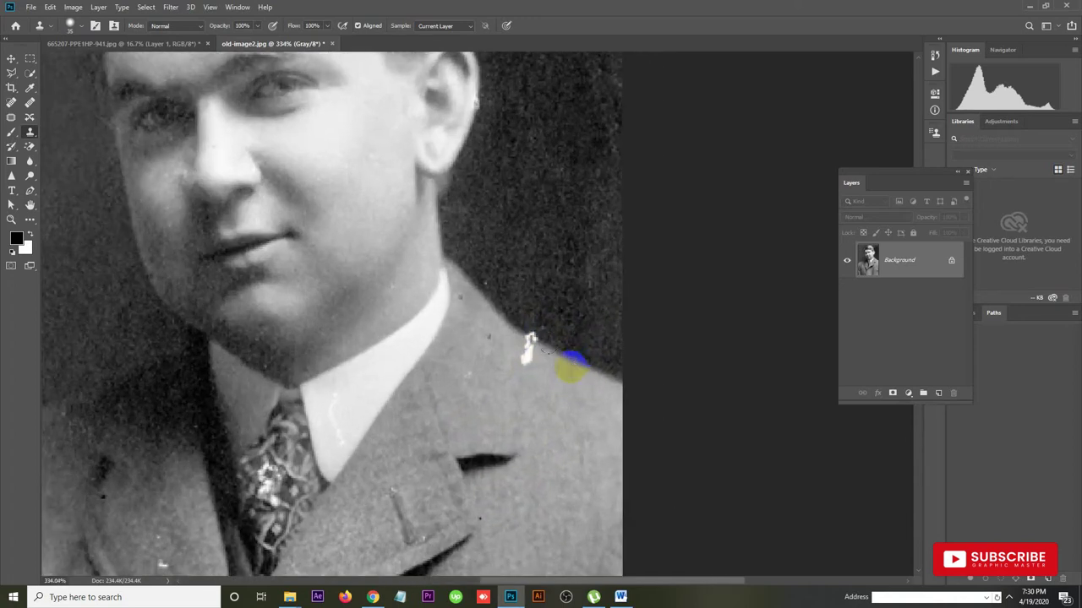
pyautogui.moveTo(571, 363)
pyautogui.mouseDown()
pyautogui.moveTo(511, 326)
pyautogui.moveTo(546, 348)
pyautogui.mouseUp()
pyautogui.keyDown('alt'); pyautogui.click(528, 390); pyautogui.keyUp('alt')
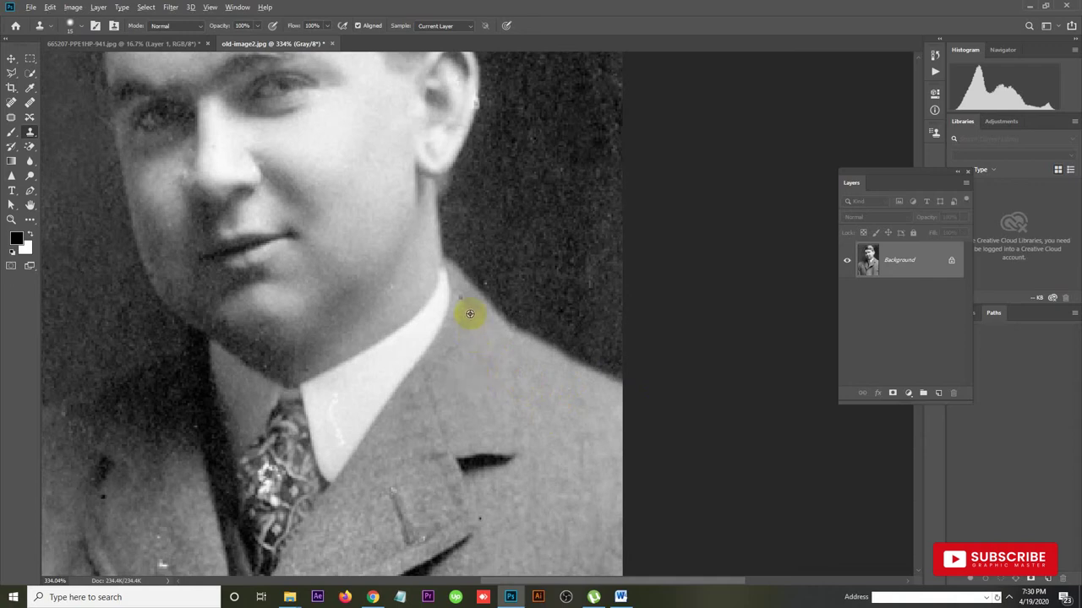
# Clone out the white specks on the left lapel and on the coat front below the right lapel.
pyautogui.moveTo(259, 440); pyautogui.dragTo(492, 271)
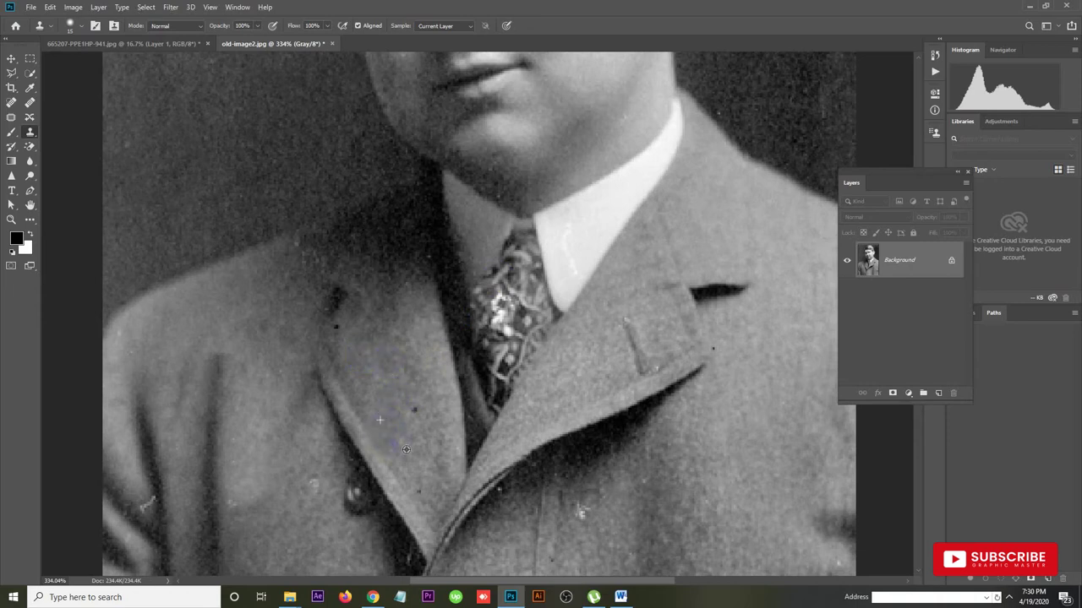
pyautogui.moveTo(581, 510); pyautogui.dragTo(567, 504)
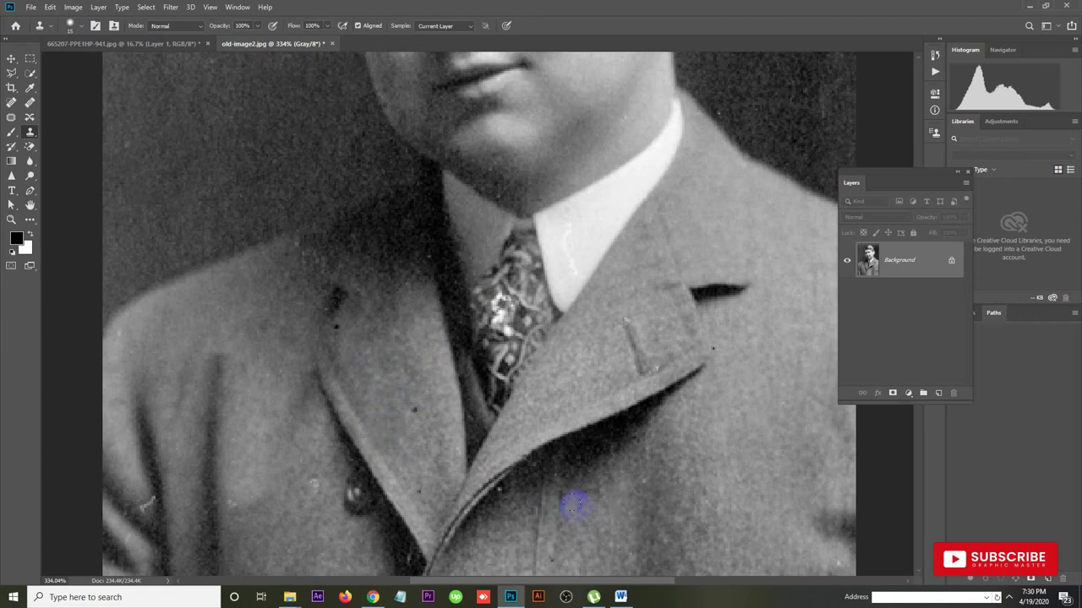
pyautogui.moveTo(355, 515); pyautogui.dragTo(412, 352)
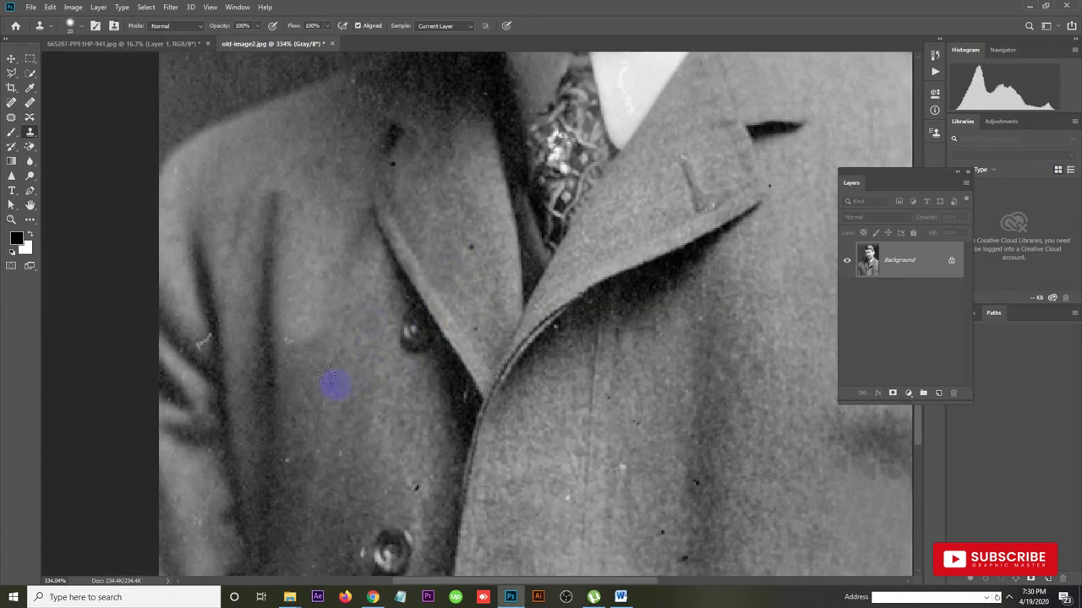
# Reduce the clone brush hardness to 10% and clone out the white scratch on the left sleeve.
pyautogui.keyDown('alt'); pyautogui.click(595, 266); pyautogui.keyUp('alt')
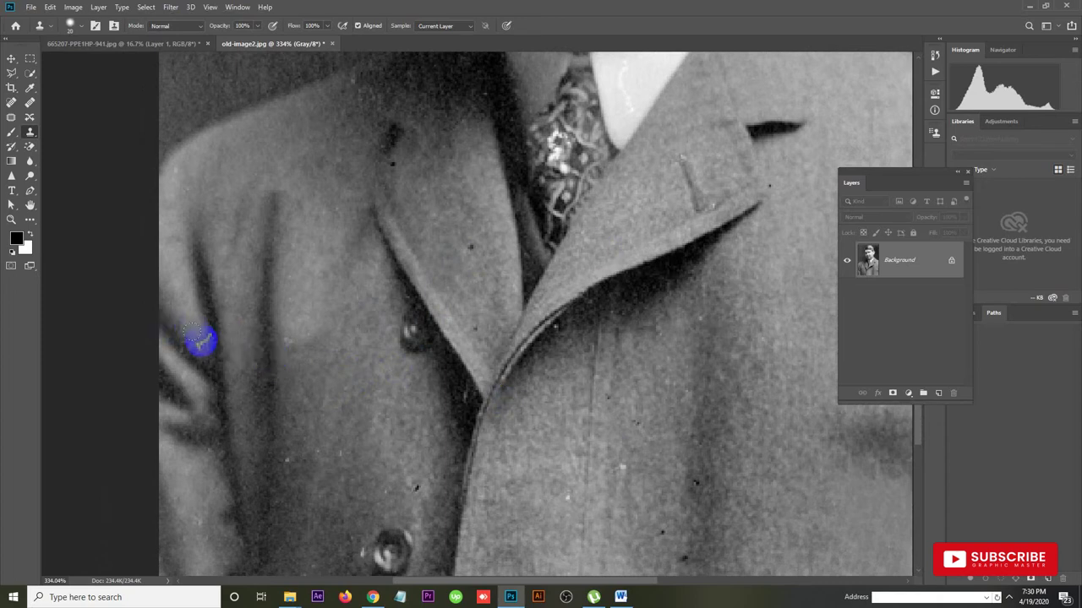
pyautogui.click(70, 26)
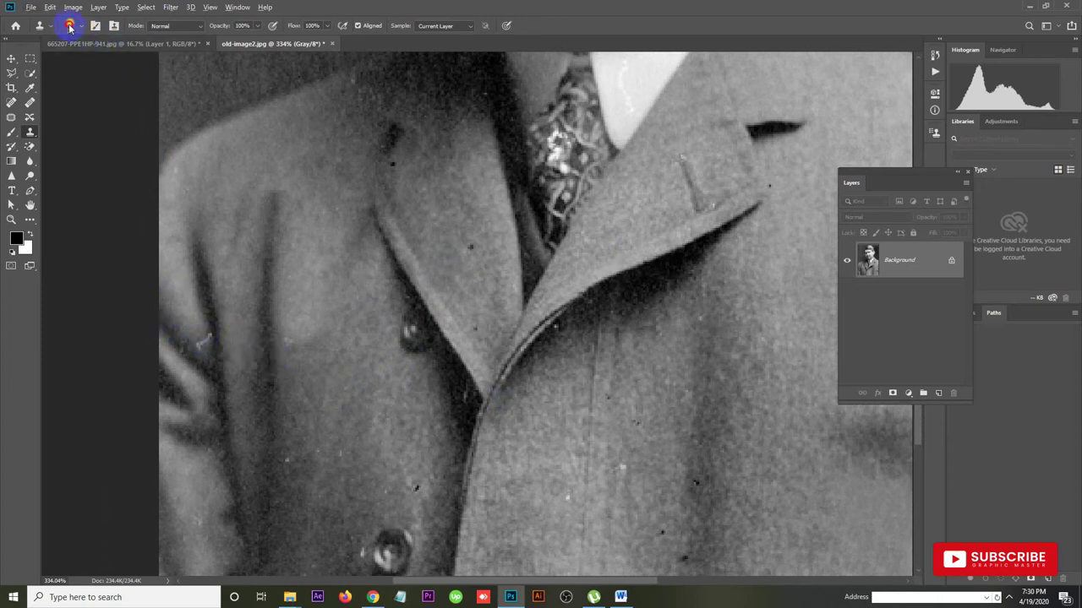
pyautogui.moveTo(86, 86); pyautogui.dragTo(71, 89)
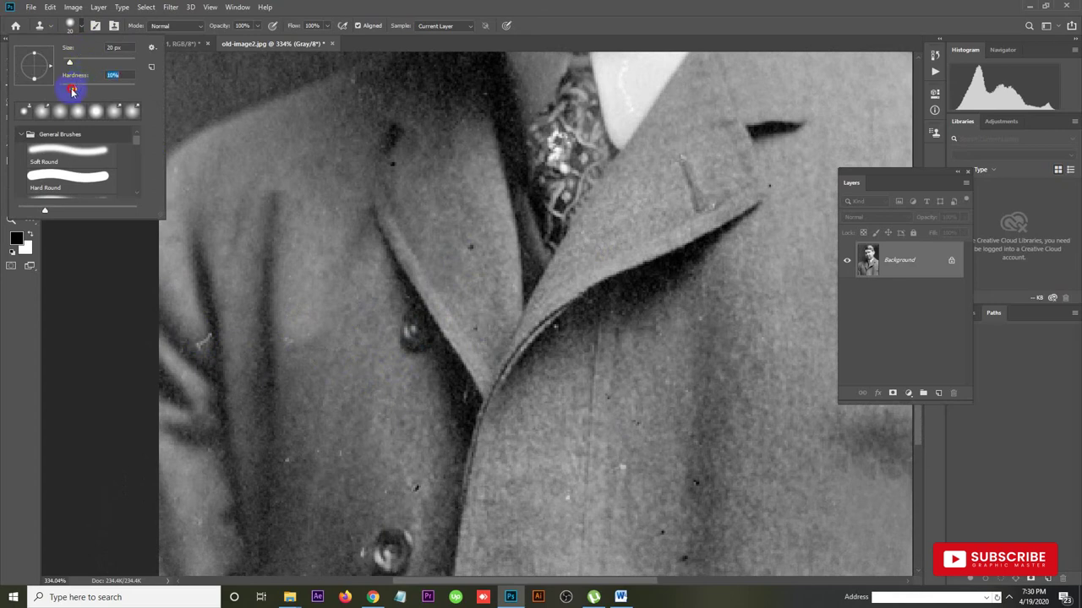
pyautogui.click(203, 342)
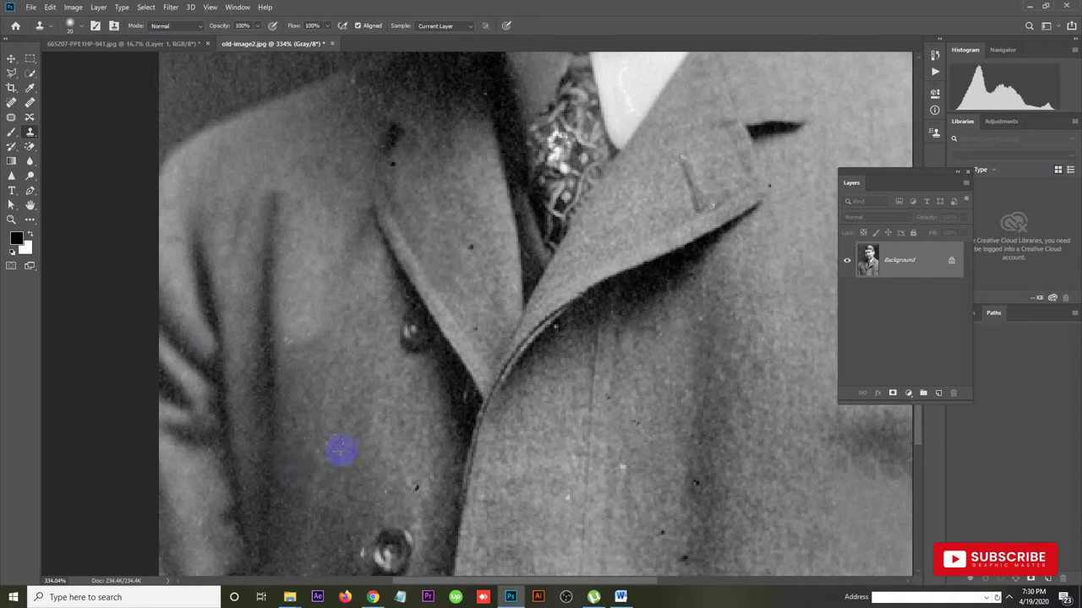
# Clone clean fabric over the white specks along the seam on the right side of the coat front.
pyautogui.keyDown('alt'); pyautogui.click(563, 518); pyautogui.keyUp('alt')
pyautogui.keyDown('alt'); pyautogui.click(567, 496); pyautogui.keyUp('alt')
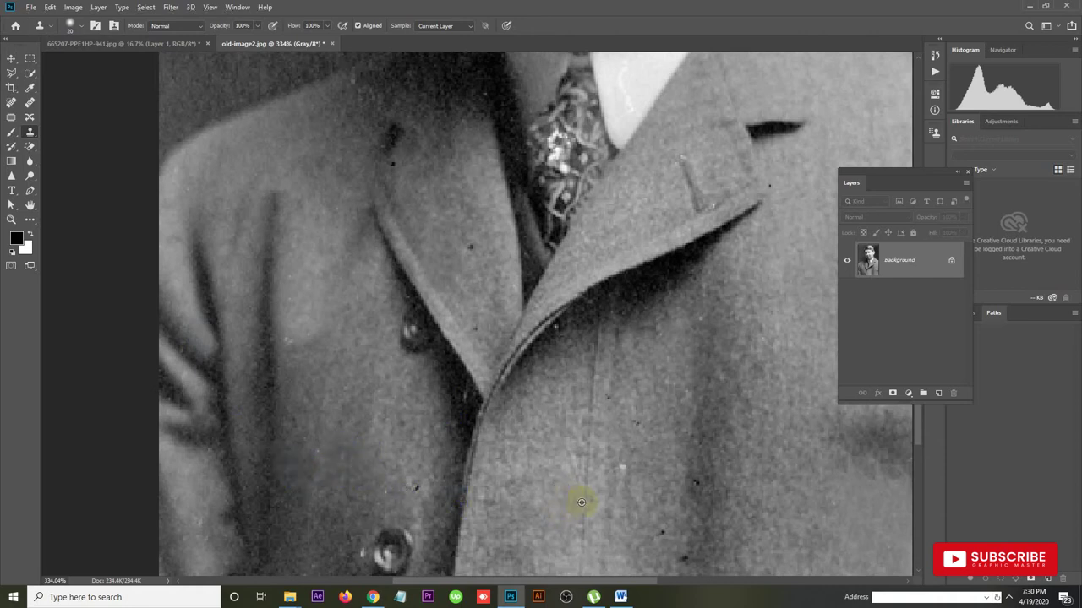
pyautogui.click(533, 360)
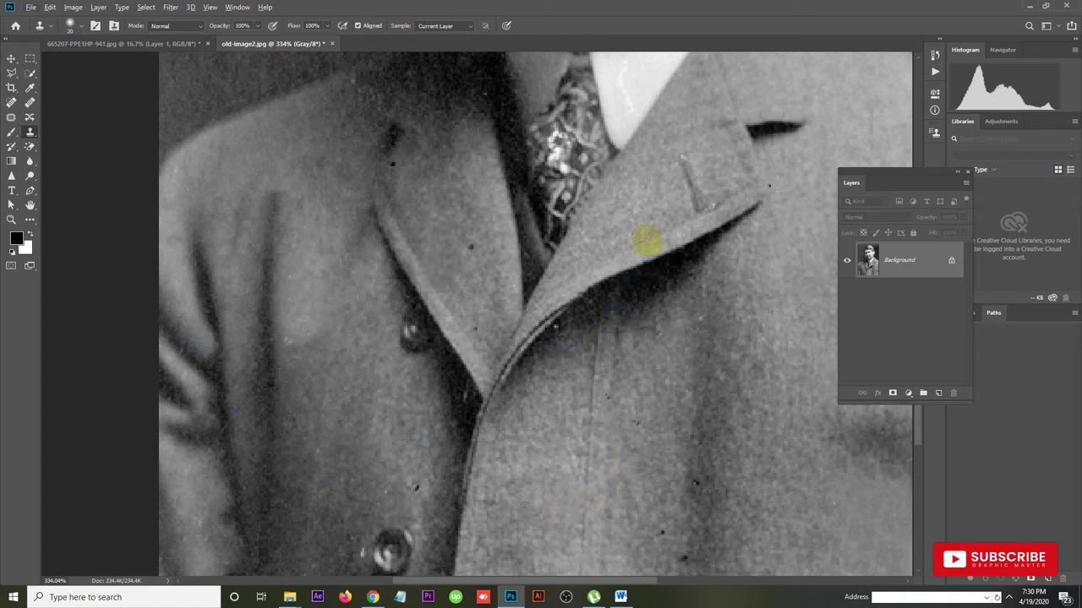
# Clone clean fabric over the small blemishes on the lower coat, left of the bottom button.
pyautogui.moveTo(632, 210); pyautogui.dragTo(548, 490)
pyautogui.moveTo(519, 401); pyautogui.dragTo(548, 152)
pyautogui.moveTo(479, 549); pyautogui.dragTo(492, 398)
pyautogui.click(312, 308)
pyautogui.keyDown('alt'); pyautogui.click(304, 291); pyautogui.keyUp('alt')
pyautogui.click(300, 310)
pyautogui.keyDown('alt'); pyautogui.click(281, 300); pyautogui.keyUp('alt')
pyautogui.click(275, 326)
pyautogui.keyDown('alt'); pyautogui.click(253, 331); pyautogui.keyUp('alt')
pyautogui.moveTo(253, 332)
pyautogui.mouseDown()
pyautogui.moveTo(270, 307)
pyautogui.moveTo(285, 355)
pyautogui.moveTo(241, 351)
pyautogui.moveTo(306, 356)
pyautogui.mouseUp()
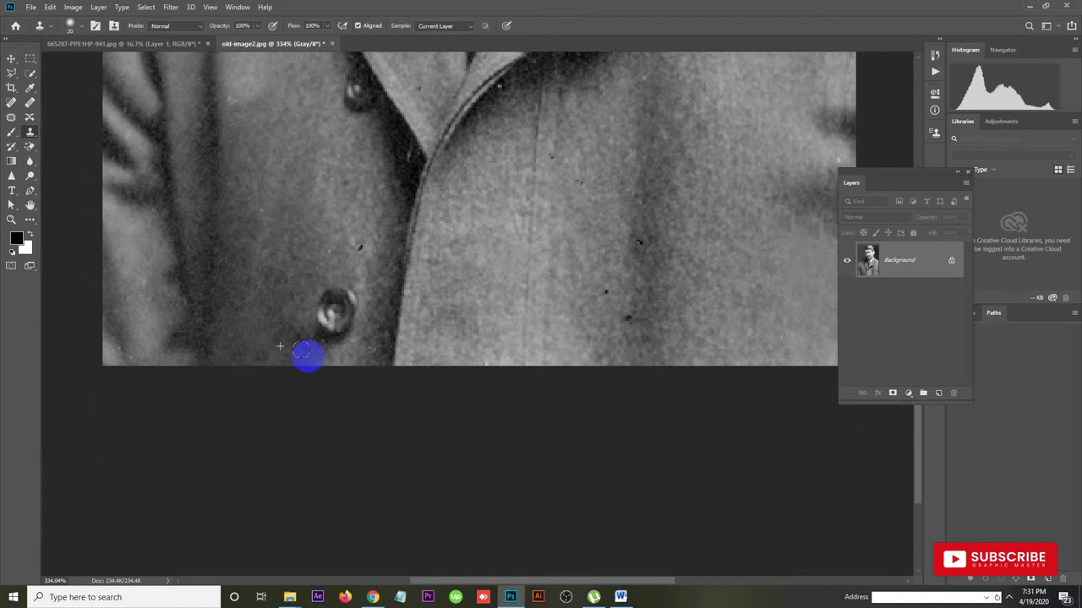
# Set the Clone Stamp flow to 30% and clone out the bright white spot at the middle of the forehead hairline.
pyautogui.hotkey('ctrl', '-')
pyautogui.hotkey('ctrl', '-')
pyautogui.hotkey('ctrl', '-')
pyautogui.hotkey('ctrl', '-')
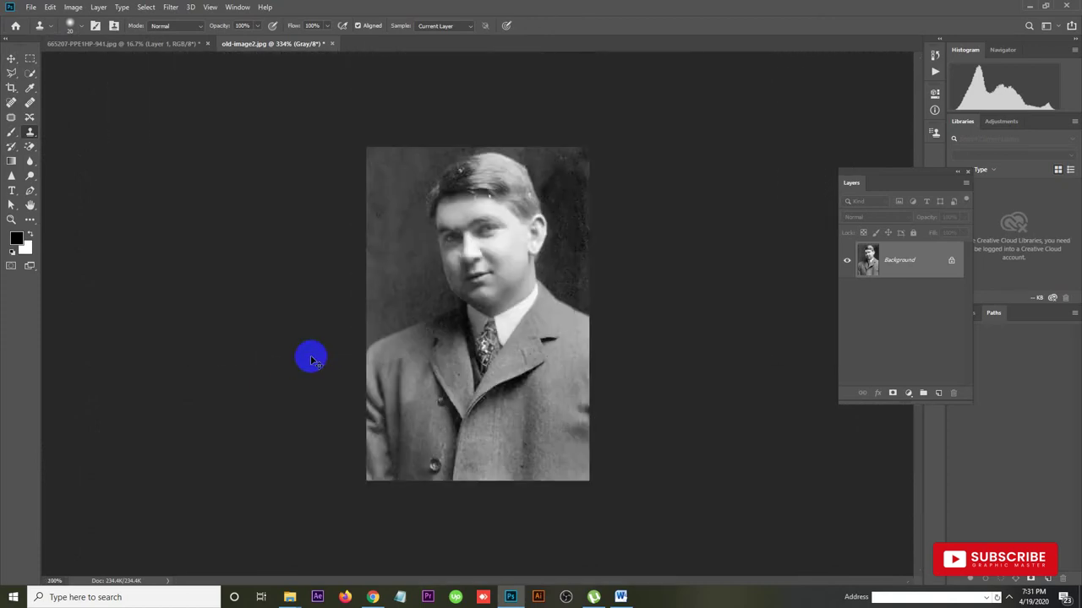
pyautogui.moveTo(500, 283); pyautogui.dragTo(504, 316)
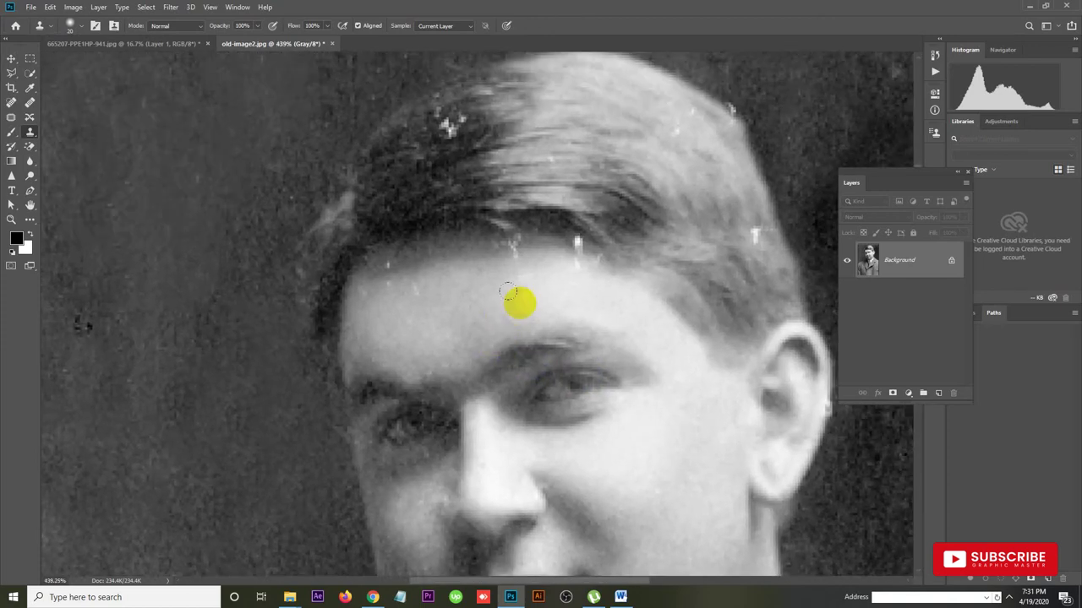
pyautogui.moveTo(331, 28); pyautogui.dragTo(291, 38)
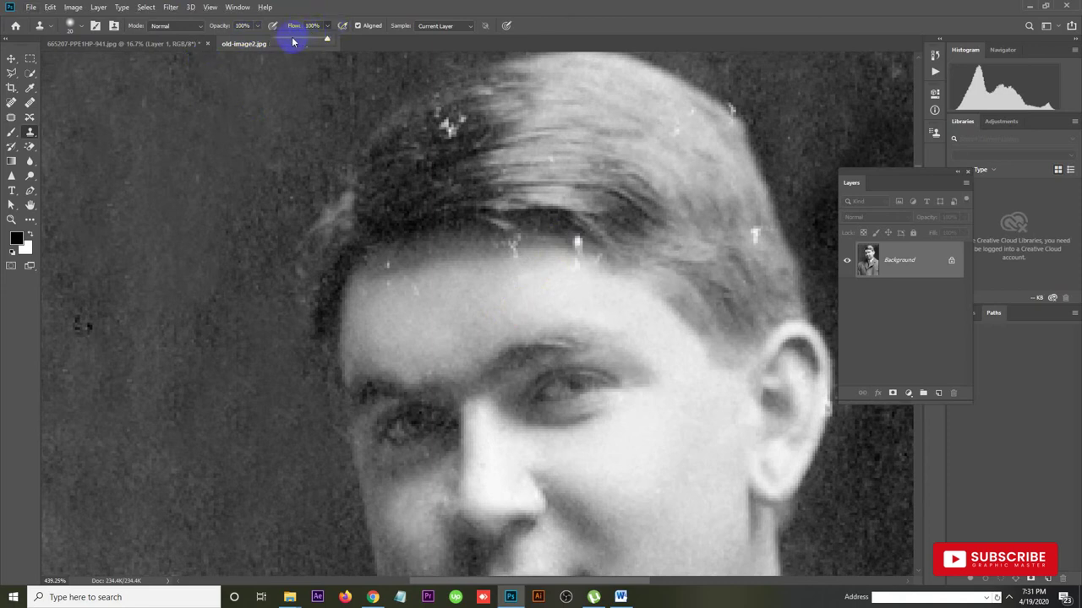
pyautogui.keyDown('alt'); pyautogui.click(553, 243); pyautogui.keyUp('alt')
pyautogui.click(576, 246)
pyautogui.click(577, 246)
pyautogui.click(576, 246)
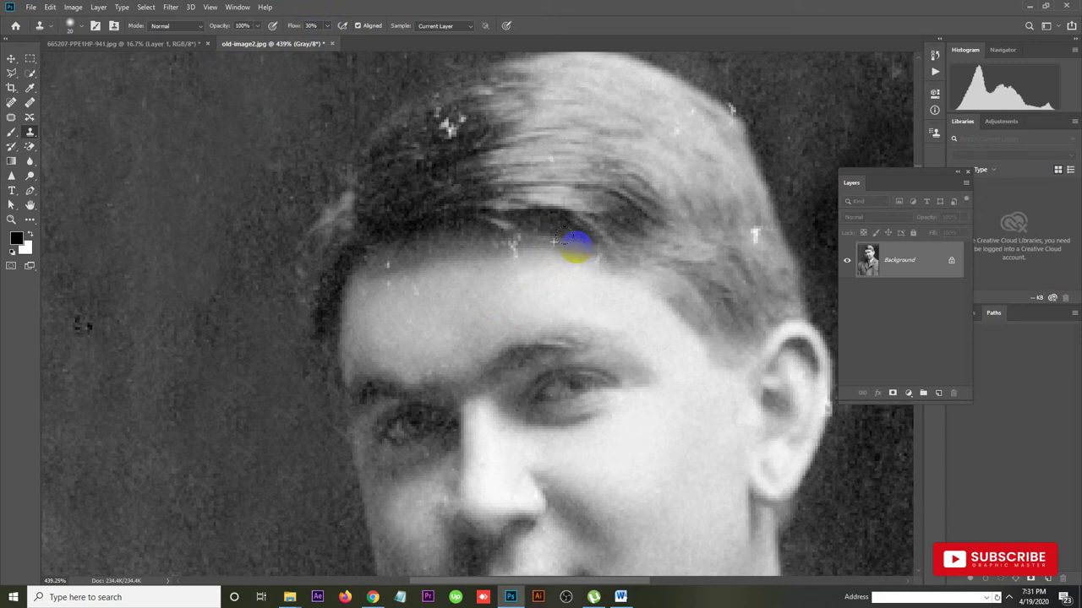
pyautogui.keyDown('alt'); pyautogui.click(399, 108); pyautogui.keyUp('alt')
pyautogui.click(571, 245)
# Clone matching hair over the white spot above the ear and the white speck cluster in the dark hair on top.
pyautogui.click(718, 216)
pyautogui.click(752, 234)
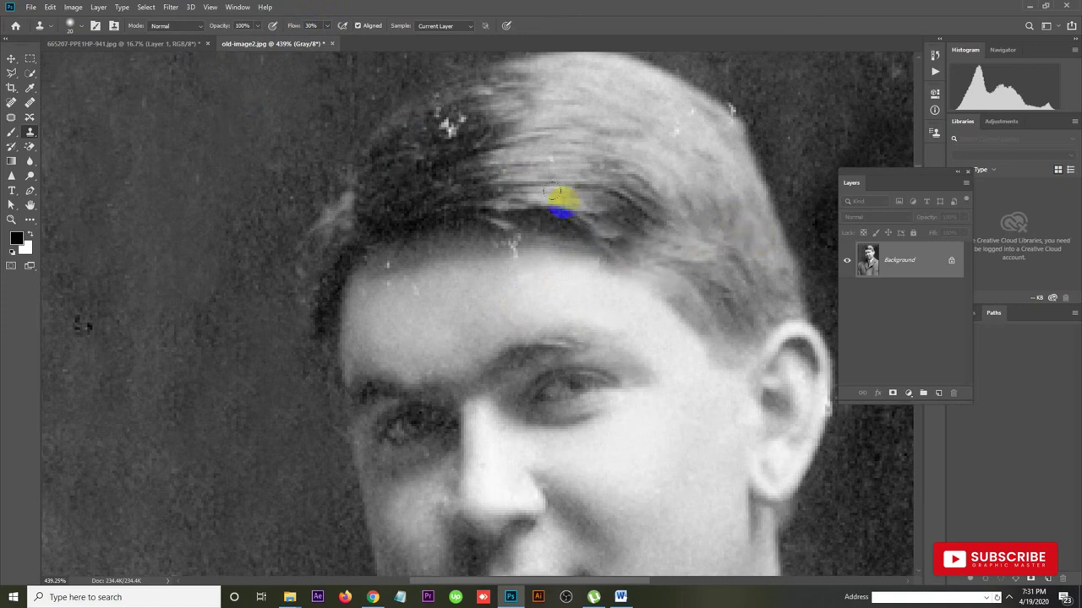
pyautogui.keyDown('alt'); pyautogui.click(438, 146); pyautogui.keyUp('alt')
pyautogui.click(454, 129)
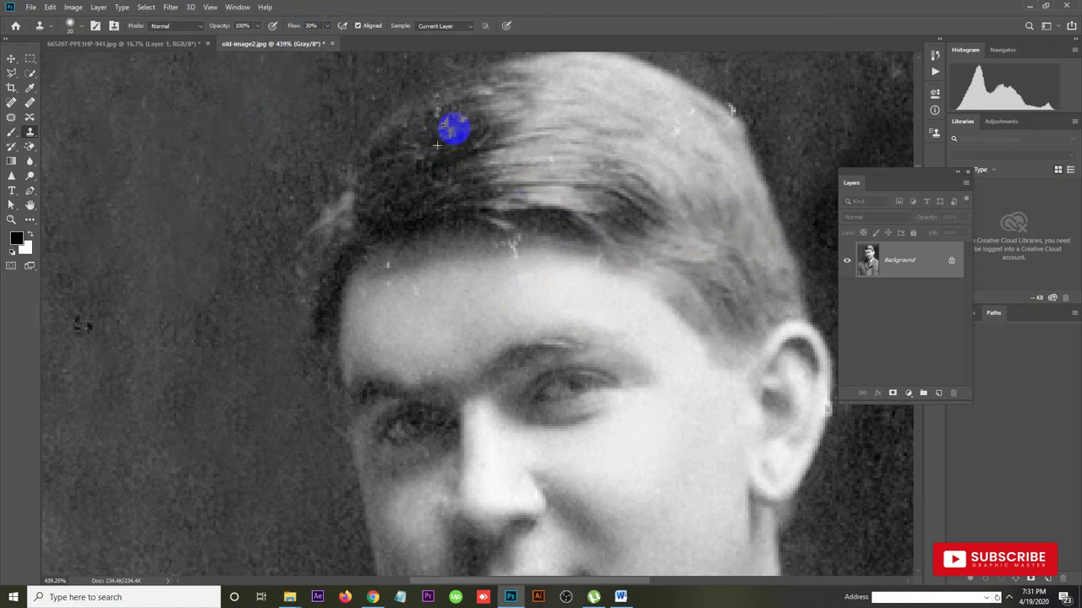
pyautogui.keyDown('alt'); pyautogui.click(426, 162); pyautogui.keyUp('alt')
pyautogui.click(448, 127)
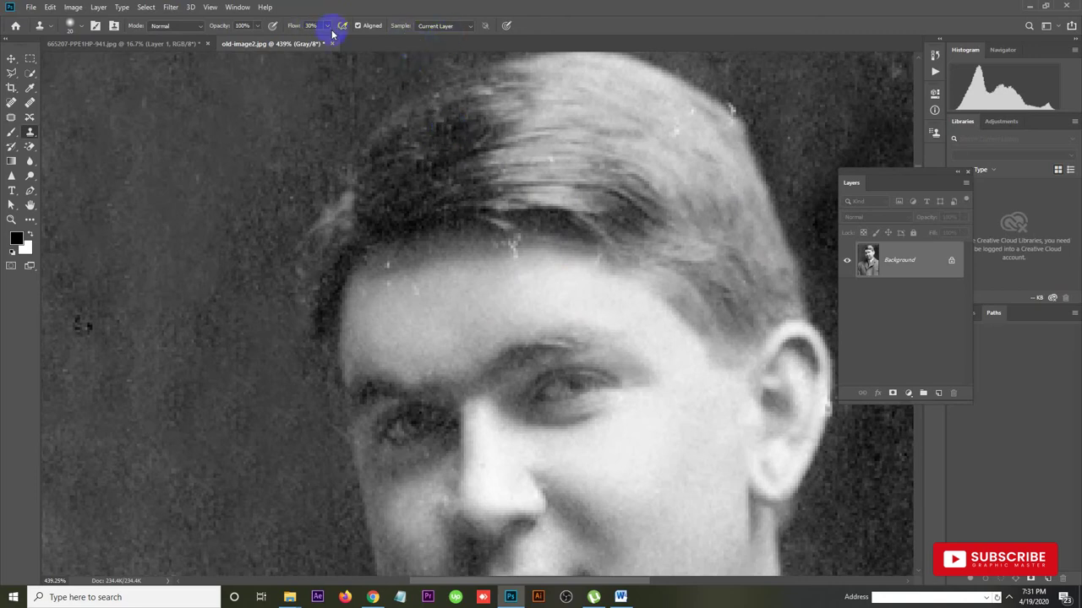
# Clone clean forehead skin over the small white specks at the left end of the portrait's hairline.
pyautogui.keyDown('alt'); pyautogui.click(410, 257); pyautogui.keyUp('alt')
pyautogui.click(384, 258)
pyautogui.click(386, 267)
# Clone clean skin and hair over the white marks at the middle of the forehead hairline and along the hair's left edge.
pyautogui.keyDown('alt'); pyautogui.click(449, 304); pyautogui.keyUp('alt')
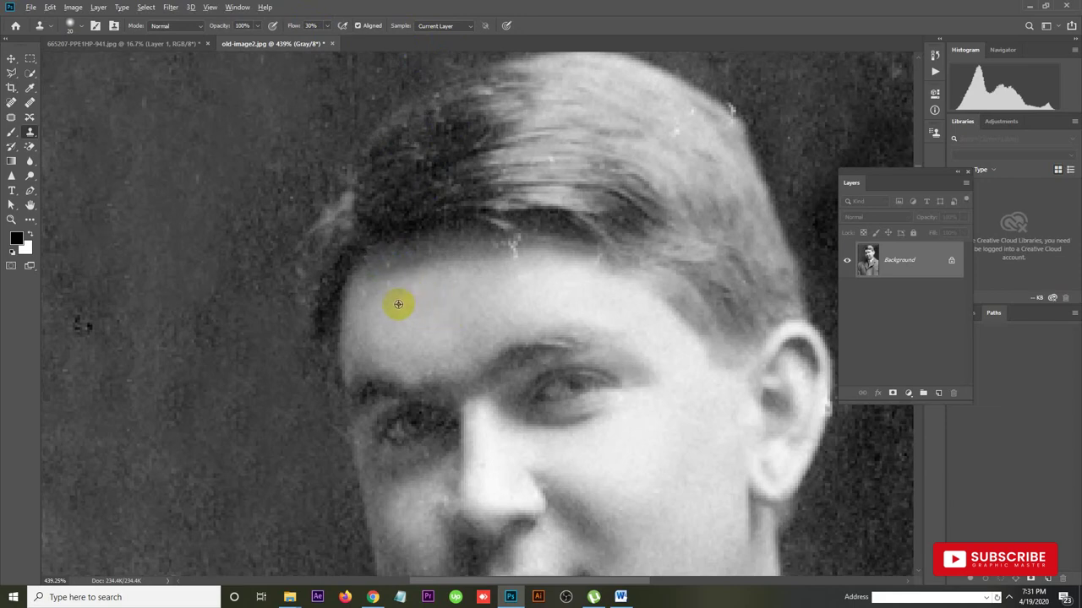
pyautogui.click(484, 243)
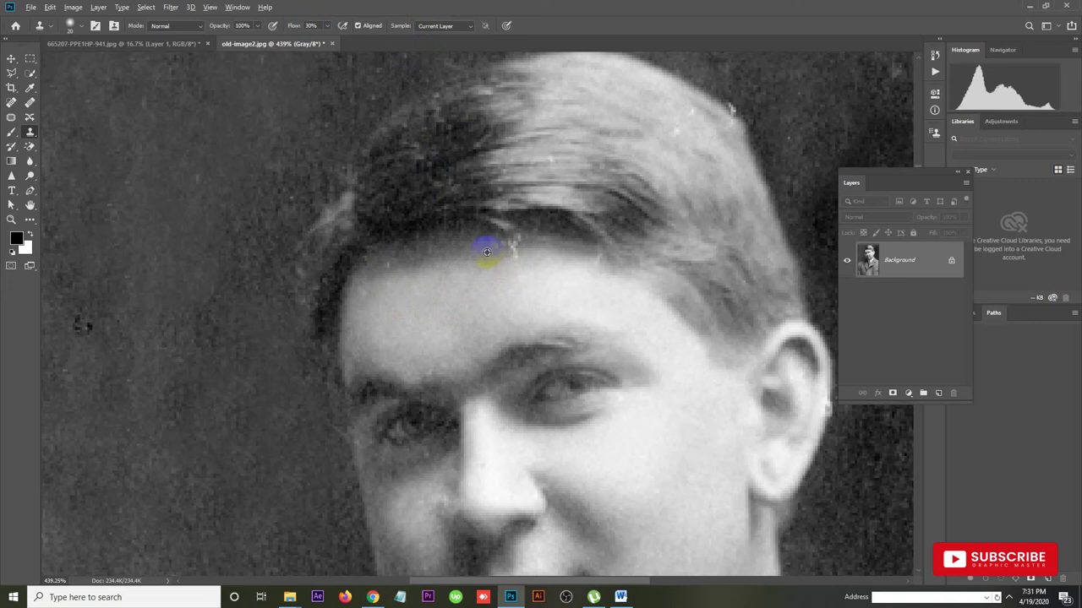
pyautogui.click(487, 243)
pyautogui.click(539, 243)
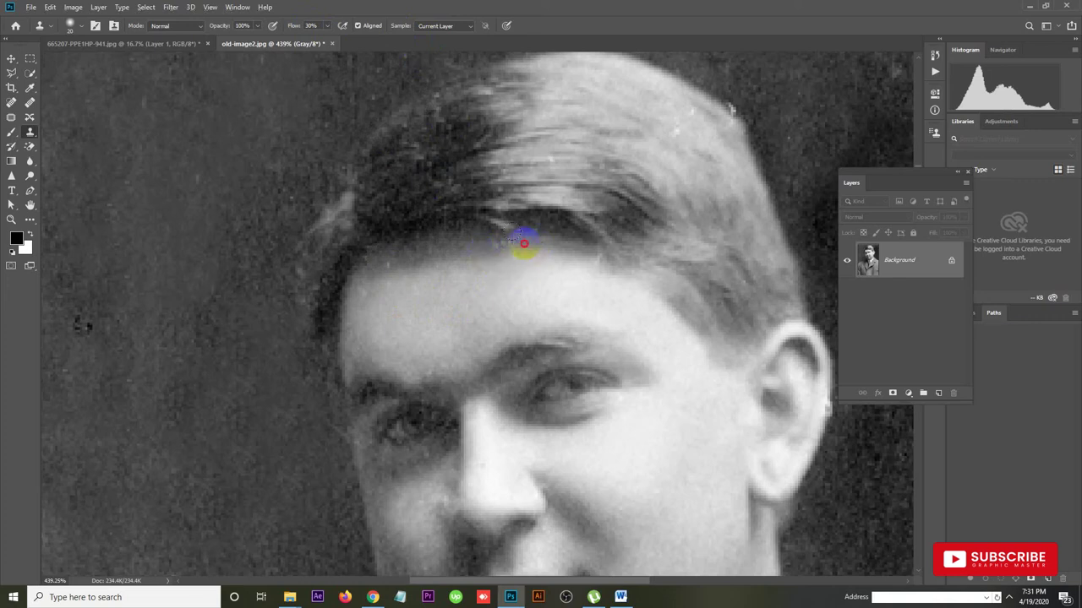
pyautogui.click(337, 325)
pyautogui.moveTo(411, 128)
pyautogui.mouseDown()
pyautogui.moveTo(346, 118)
pyautogui.moveTo(361, 85)
pyautogui.moveTo(321, 148)
pyautogui.moveTo(316, 116)
pyautogui.moveTo(391, 133)
pyautogui.moveTo(464, 111)
pyautogui.moveTo(472, 85)
pyautogui.moveTo(508, 133)
pyautogui.moveTo(453, 241)
pyautogui.moveTo(357, 273)
pyautogui.moveTo(321, 337)
pyautogui.mouseUp()
# Clone clean dark background over the white speck just above the shoulder on the right side of the portrait.
pyautogui.moveTo(585, 363); pyautogui.dragTo(559, 143)
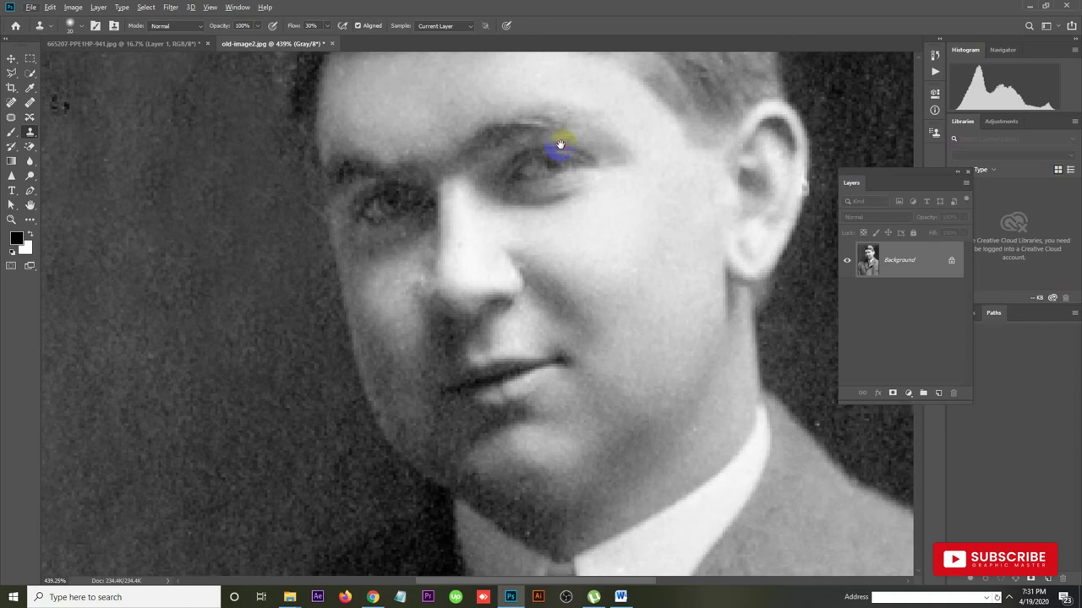
pyautogui.hotkey('ctrl', '-')
pyautogui.hotkey('ctrl', '-')
pyautogui.hotkey('ctrl', '-')
pyautogui.click(650, 367)
pyautogui.keyDown('alt'); pyautogui.click(644, 355); pyautogui.keyUp('alt')
pyautogui.moveTo(644, 355)
pyautogui.mouseDown()
pyautogui.moveTo(635, 363)
pyautogui.moveTo(667, 161)
pyautogui.moveTo(634, 108)
pyautogui.moveTo(668, 102)
pyautogui.moveTo(579, 99)
pyautogui.moveTo(492, 73)
pyautogui.moveTo(512, 77)
pyautogui.moveTo(361, 122)
pyautogui.mouseUp()
# Set the Clone Stamp flow to 100% and clone out the white specks along the hair's right edge.
pyautogui.moveTo(567, 127)
pyautogui.mouseDown()
pyautogui.moveTo(599, 120)
pyautogui.moveTo(587, 114)
pyautogui.mouseUp()
pyautogui.click(328, 26)
pyautogui.moveTo(326, 39); pyautogui.dragTo(391, 43)
pyautogui.moveTo(586, 112)
pyautogui.mouseDown()
pyautogui.moveTo(637, 150)
pyautogui.moveTo(625, 168)
pyautogui.mouseUp()
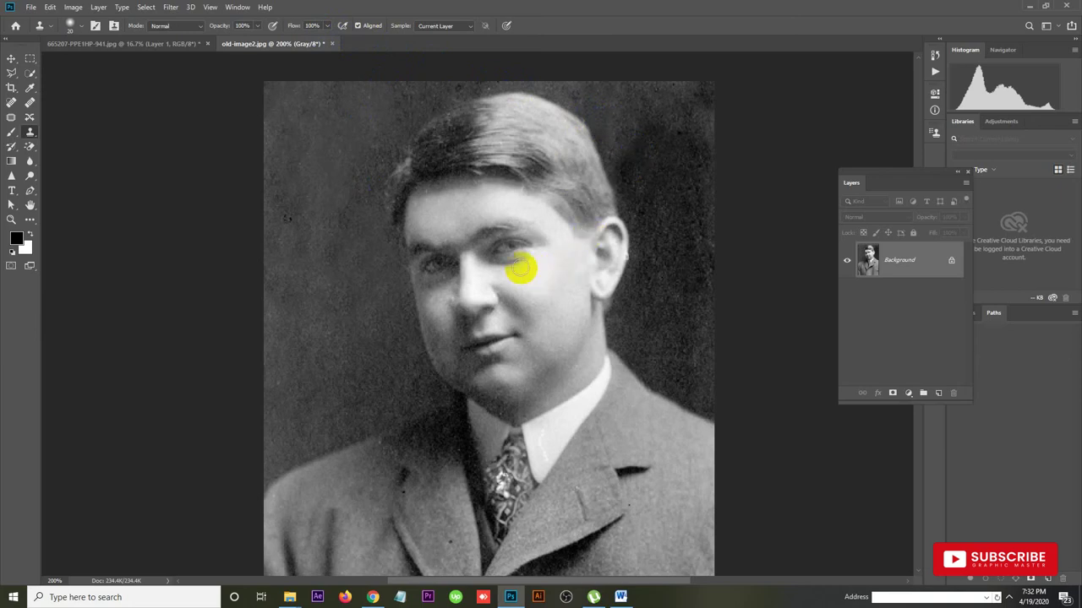
# Clone clean white fabric over the scratch on the right half of the shirt collar beside the tie.
pyautogui.keyDown('alt'); pyautogui.click(388, 402); pyautogui.keyUp('alt')
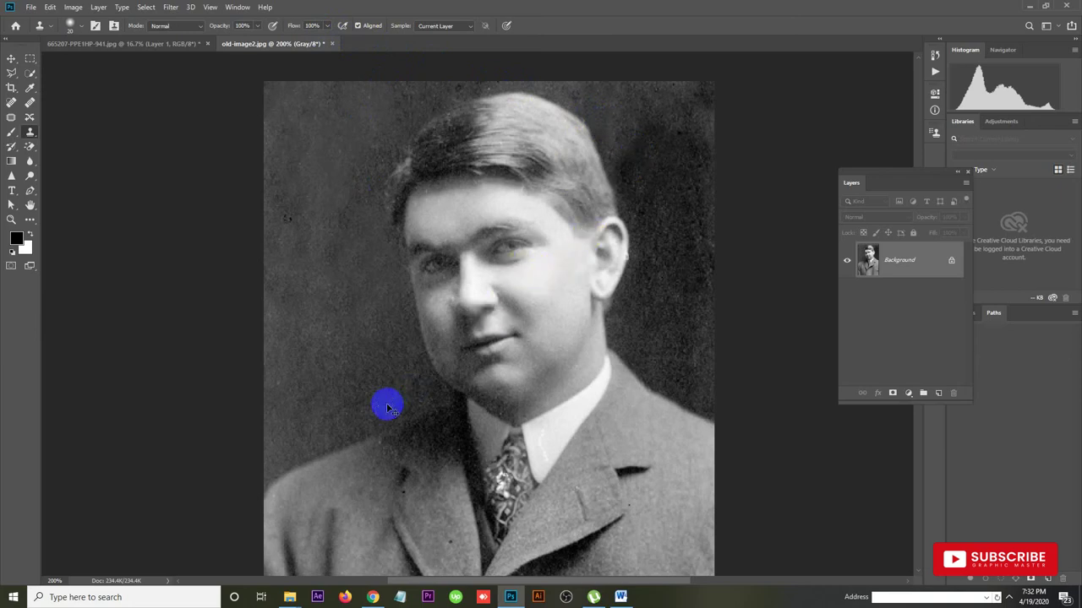
pyautogui.hotkey('ctrl', '-')
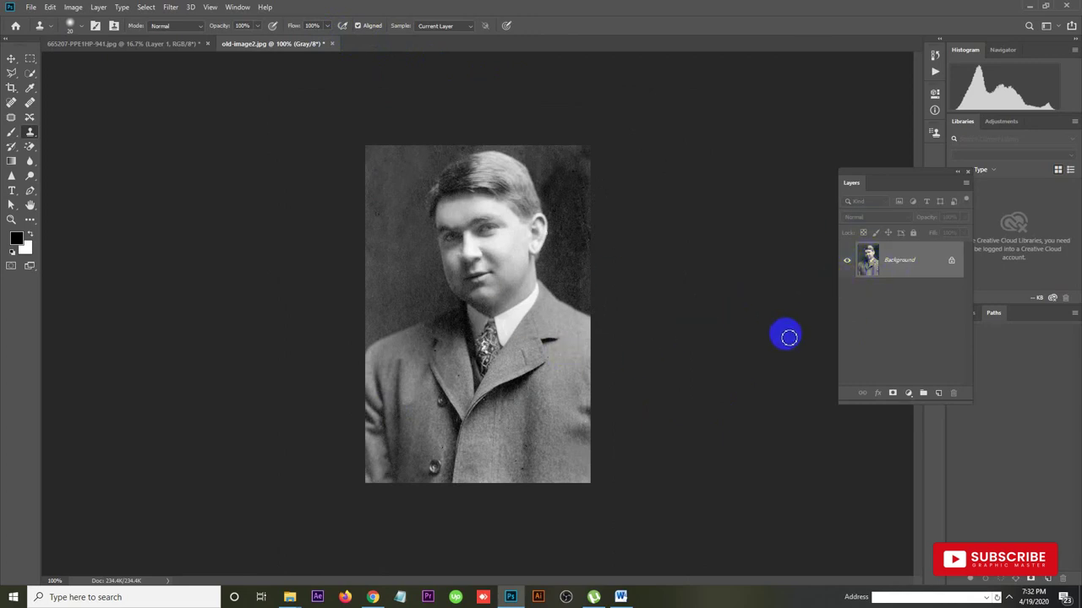
pyautogui.hotkey('ctrl', '+')
pyautogui.hotkey('ctrl', '+')
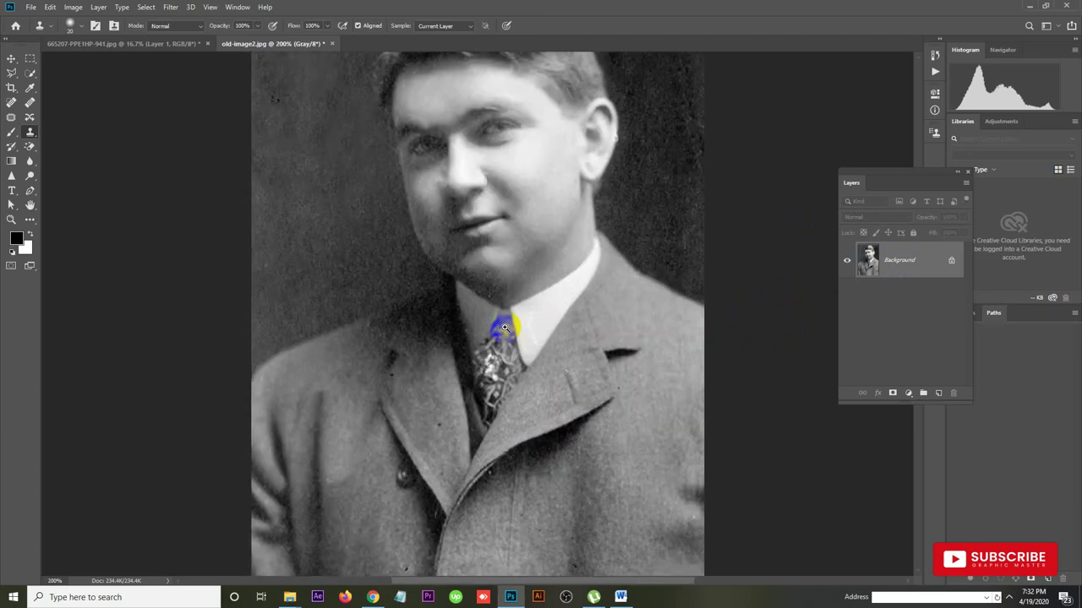
pyautogui.keyDown('alt'); pyautogui.click(566, 305); pyautogui.keyUp('alt')
pyautogui.moveTo(540, 311)
pyautogui.mouseDown()
pyautogui.moveTo(599, 315)
pyautogui.moveTo(543, 342)
pyautogui.mouseUp()
pyautogui.hotkey('ctrl', 'z')
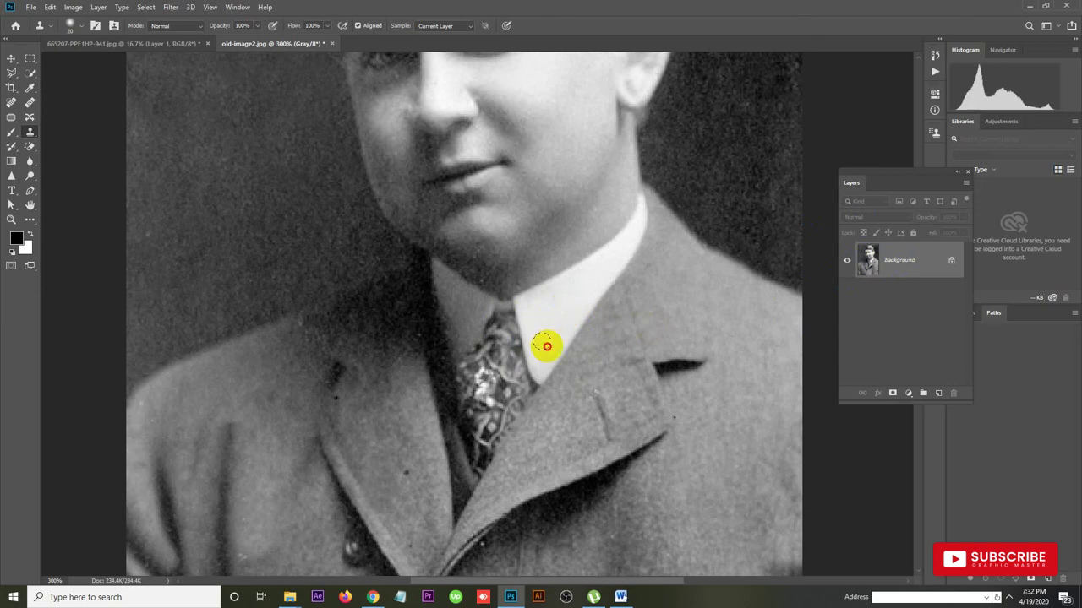
pyautogui.click(587, 313)
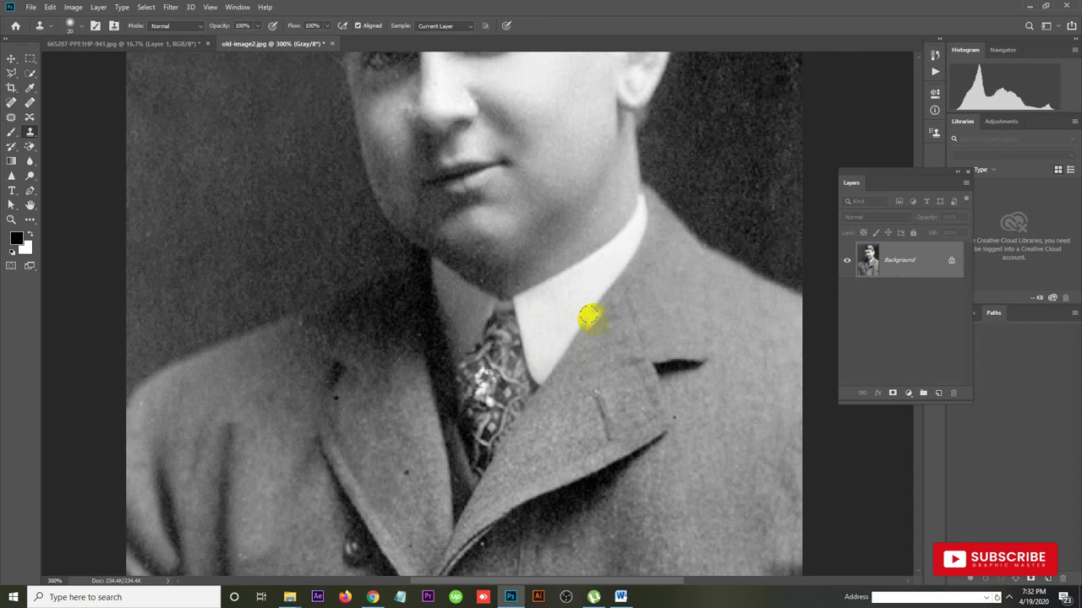
pyautogui.hotkey('ctrl', '-')
pyautogui.hotkey('ctrl', '-')
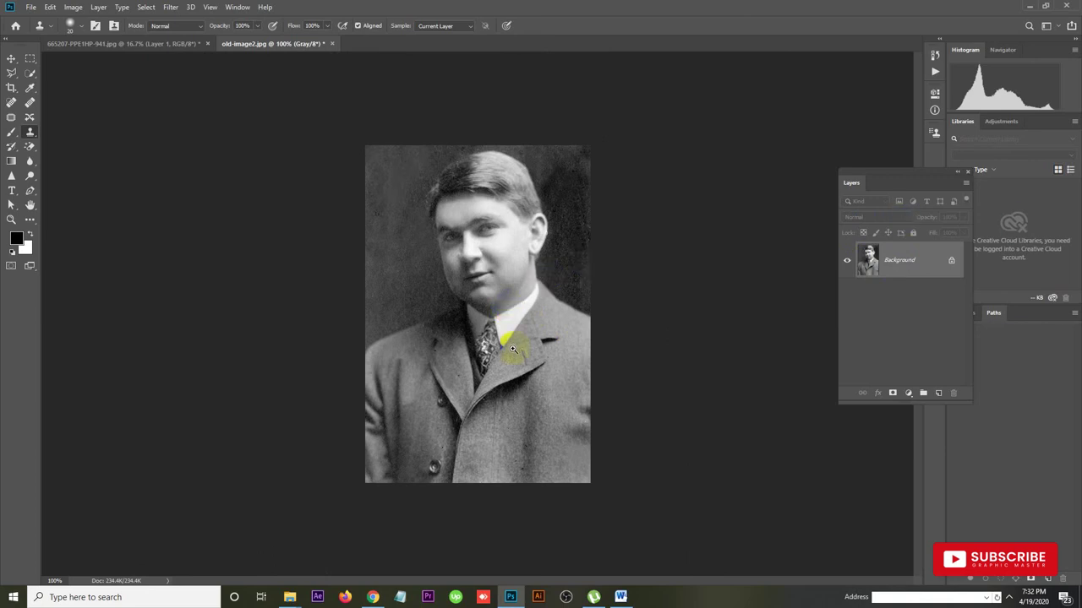
pyautogui.scroll(1, 507, 342)
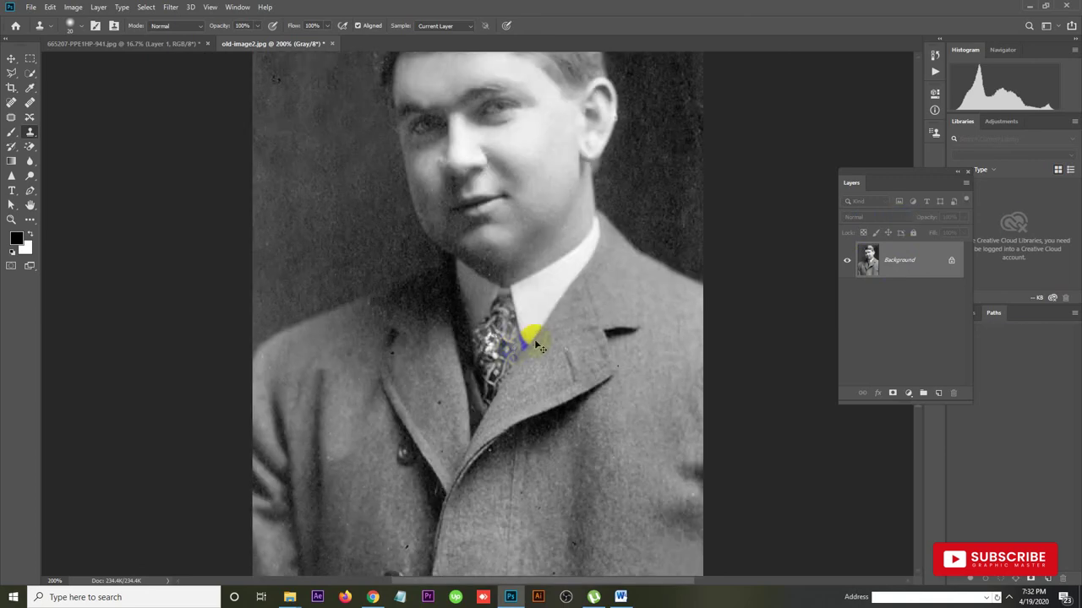
pyautogui.scroll(-1, 537, 345)
pyautogui.click(520, 318)
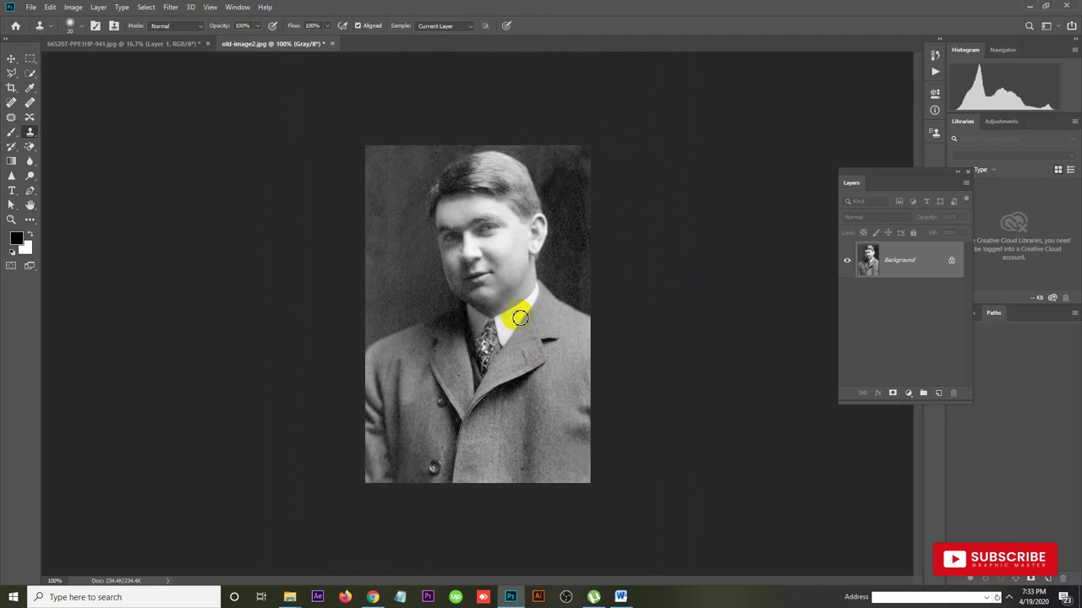
pyautogui.click(479, 211)
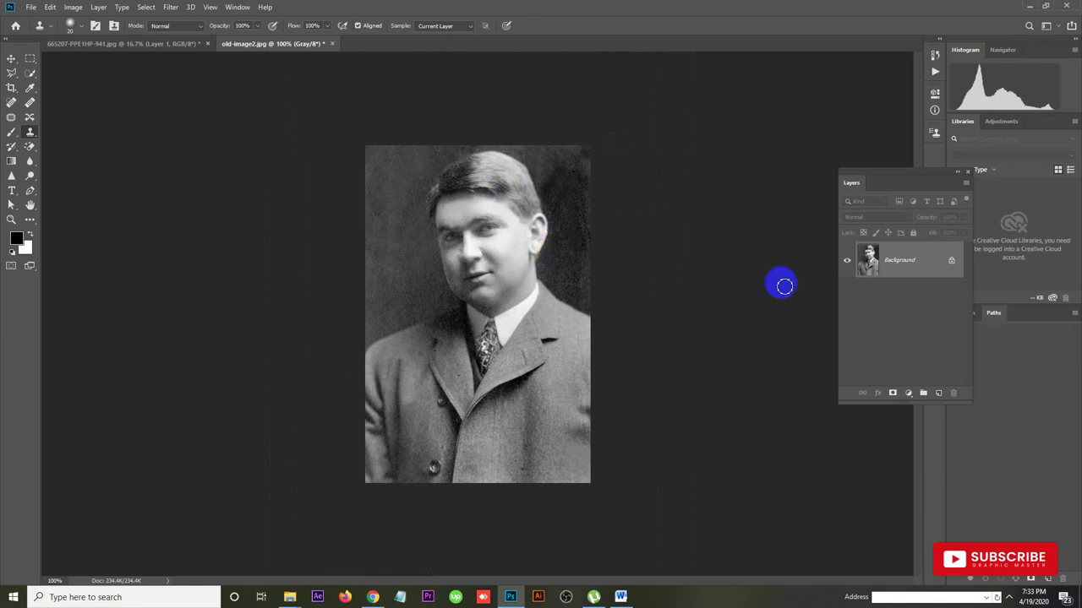